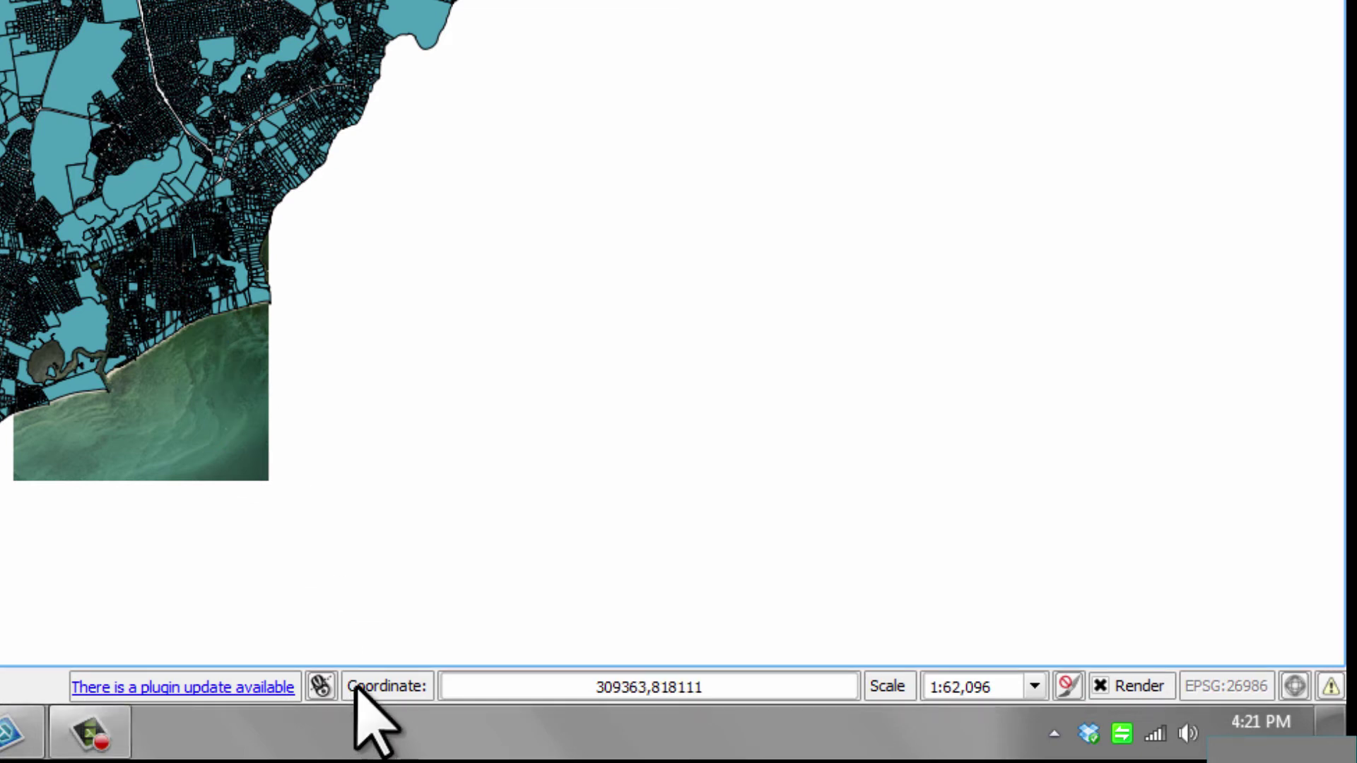
Switch the status-bar readout to map extents and zoom in on the shoreline area
left_click(320, 687)
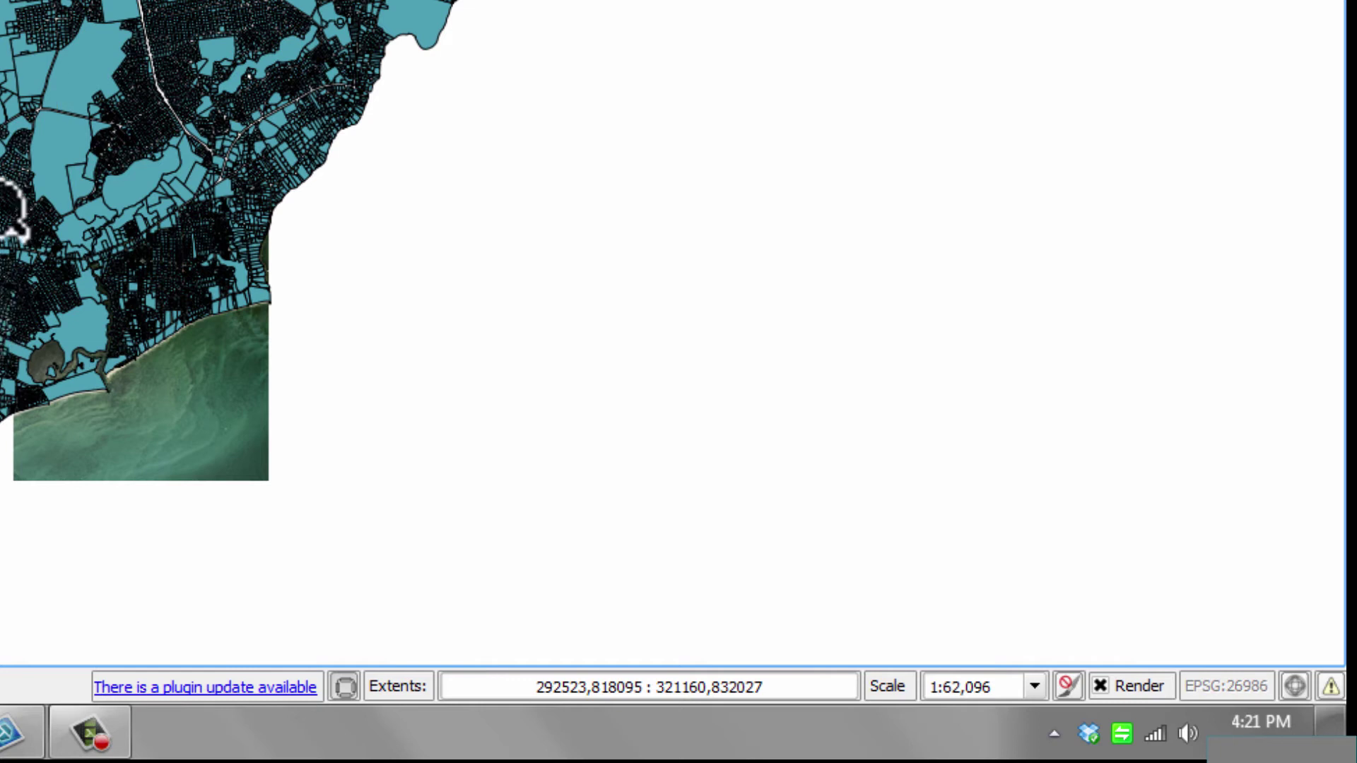
mouse_move(0, 199)
left_mouse_down()
mouse_move(151, 393)
mouse_move(277, 486)
left_mouse_up()
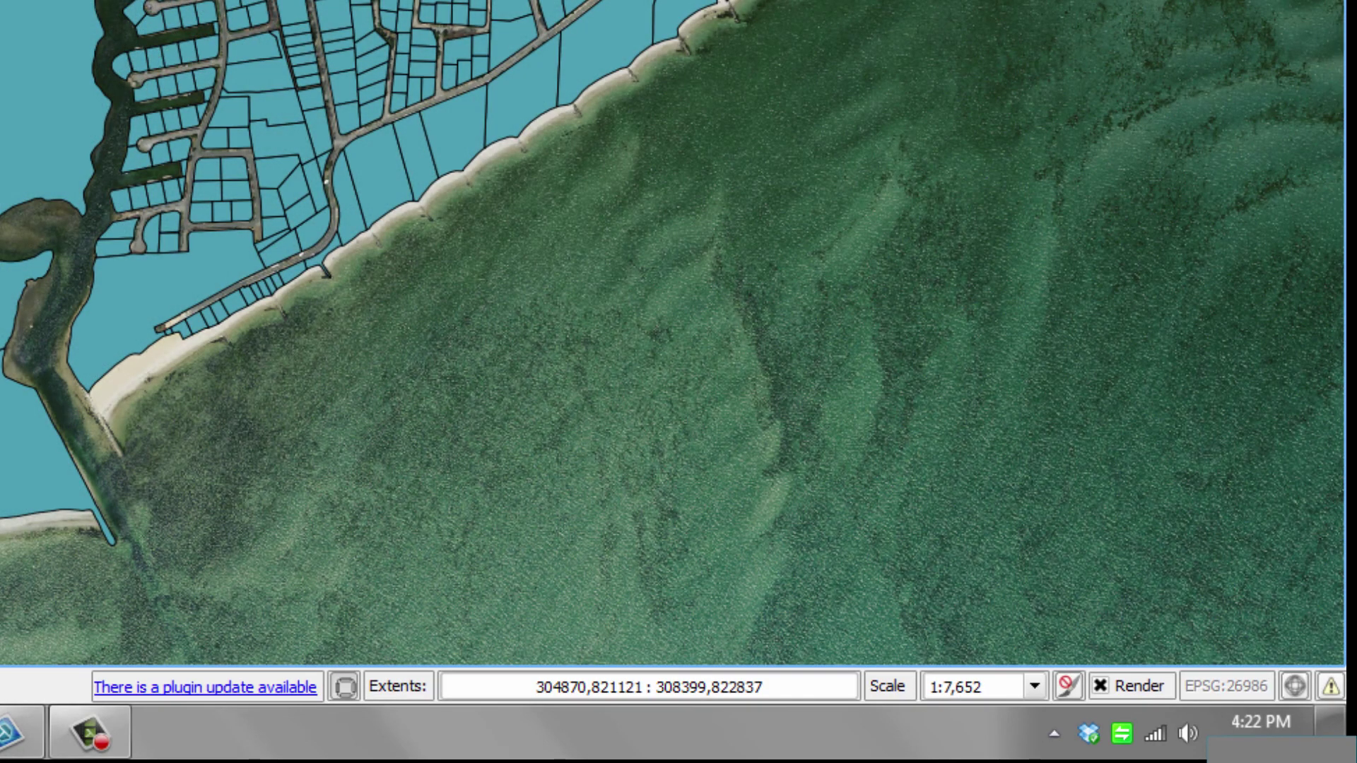
scroll(673, 333, "down", 3)
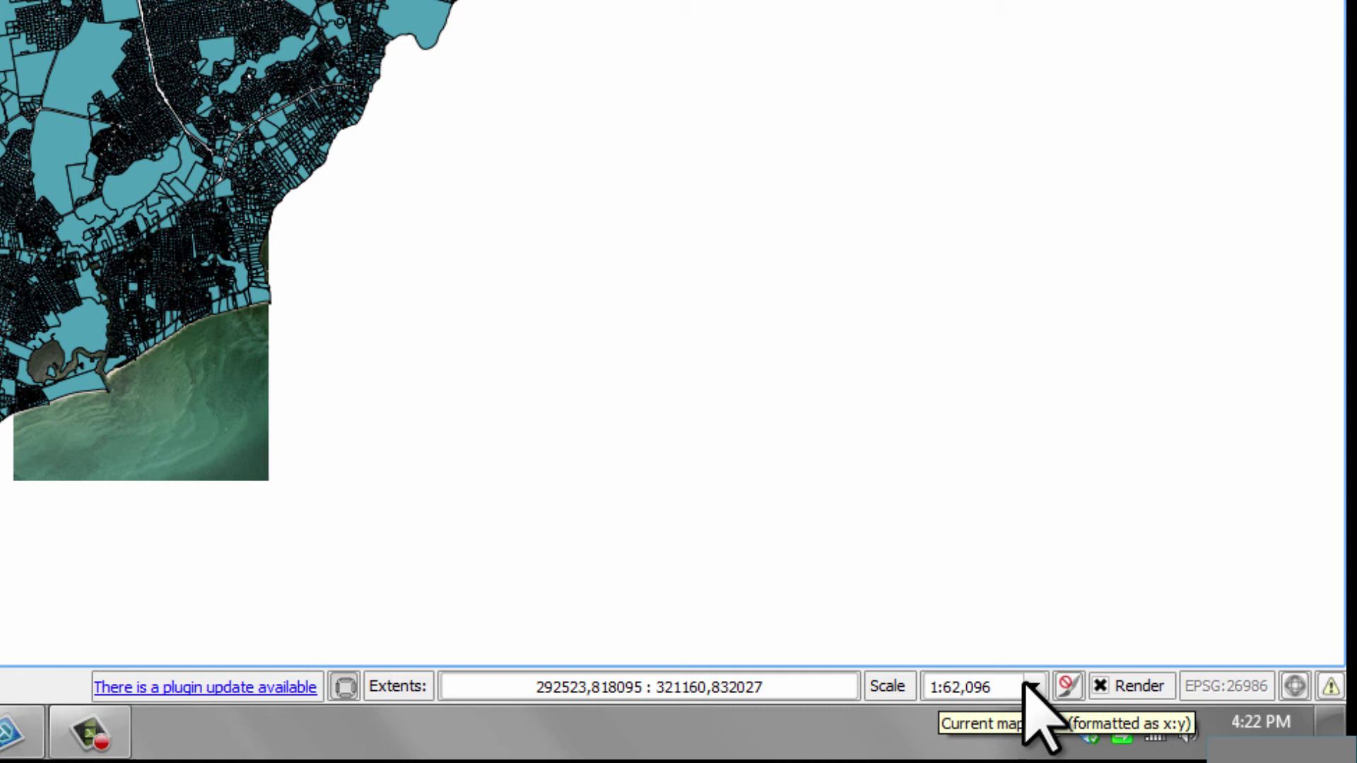
Set the map scale to the 1:5000 preset from the status-bar scale list
left_click(1034, 686)
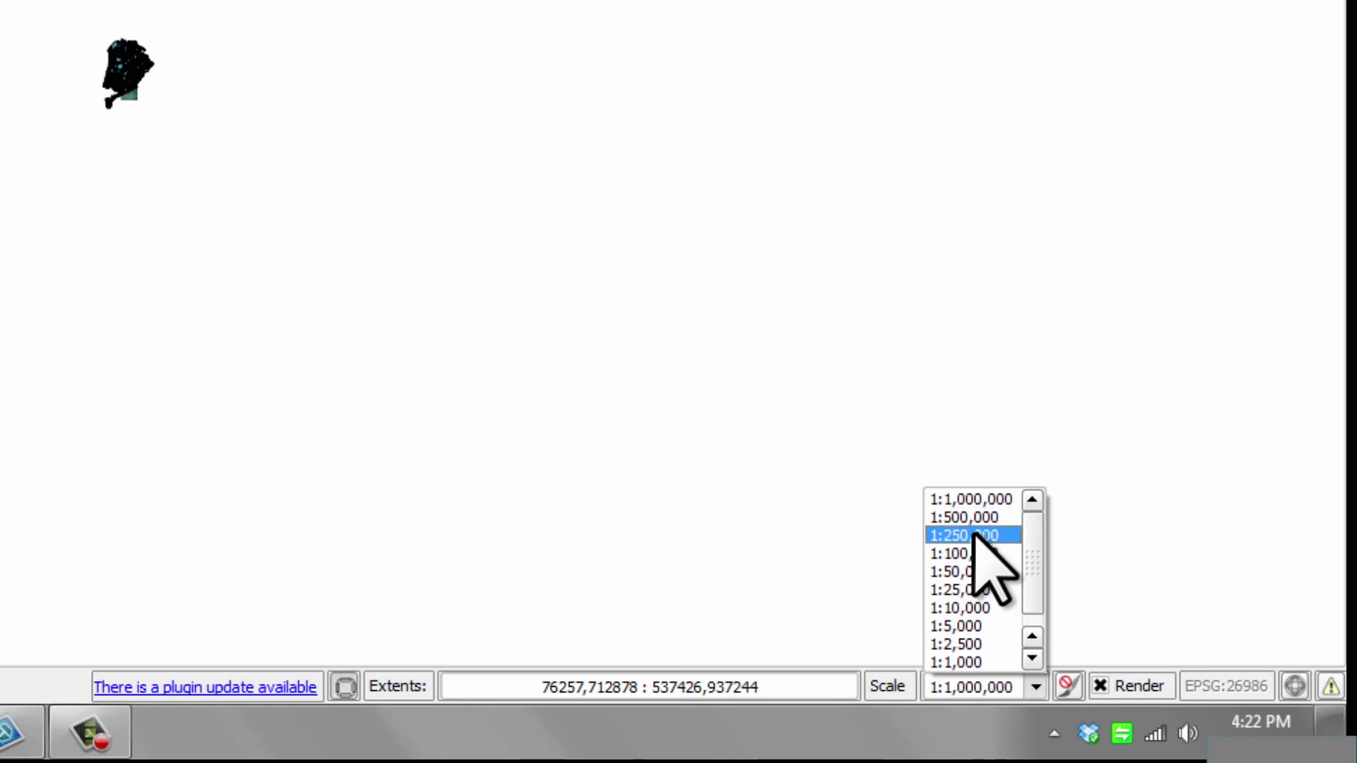
left_click(970, 626)
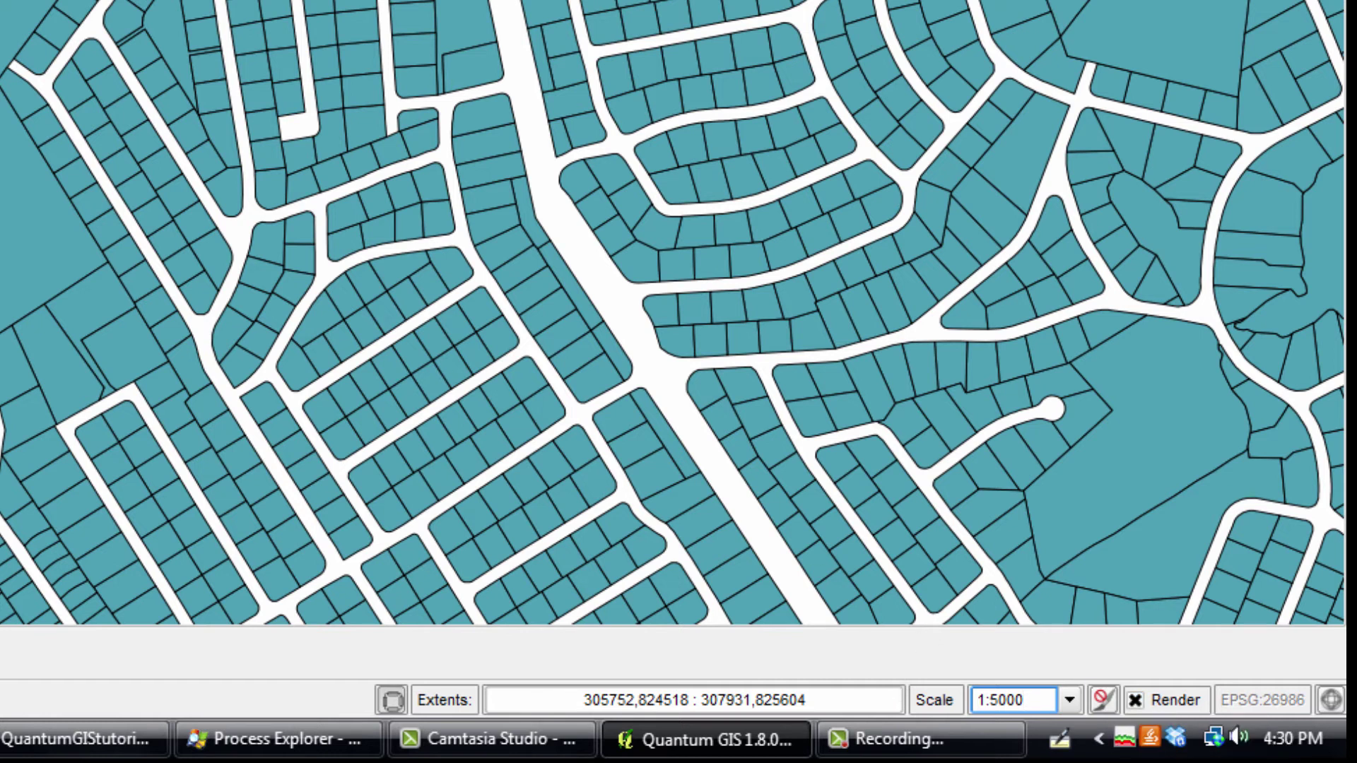
scroll(481, 166, "down", 1)
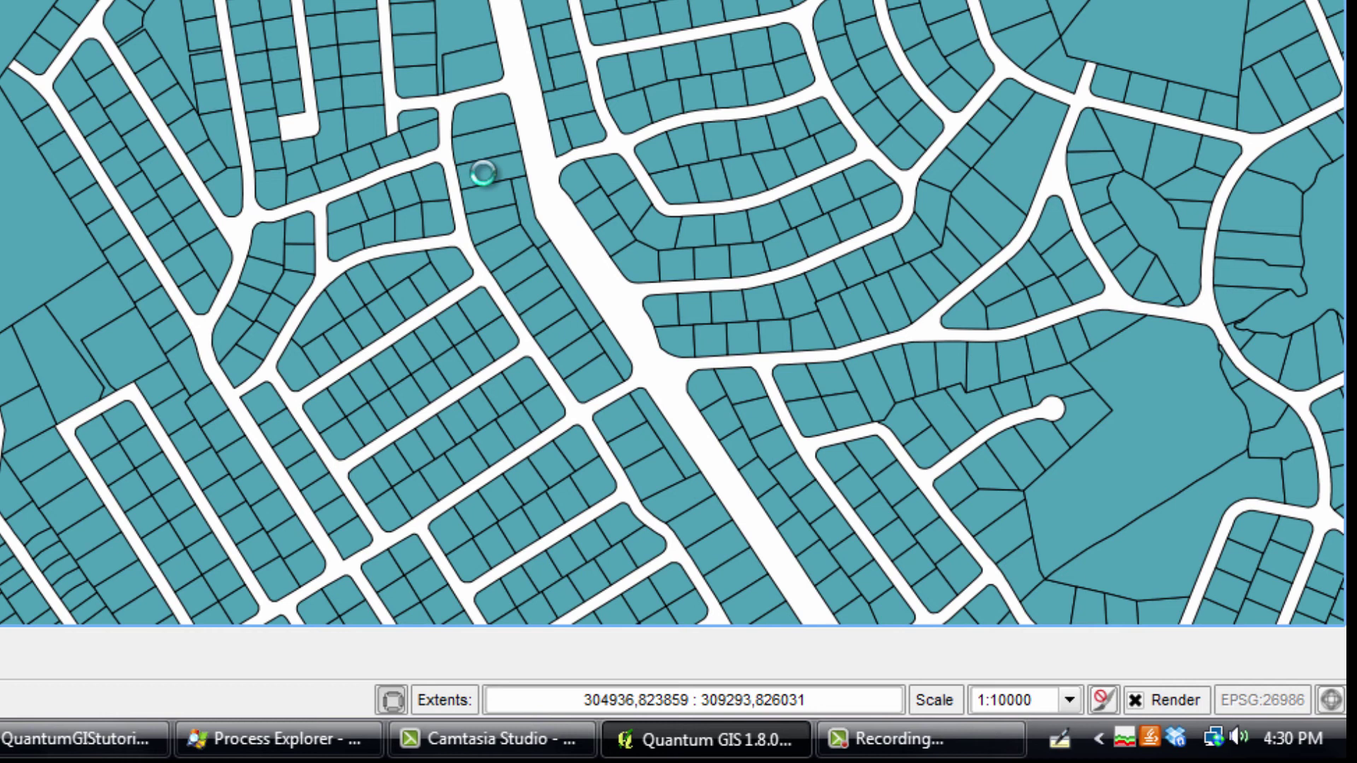
scroll(345, 134, "down", 1)
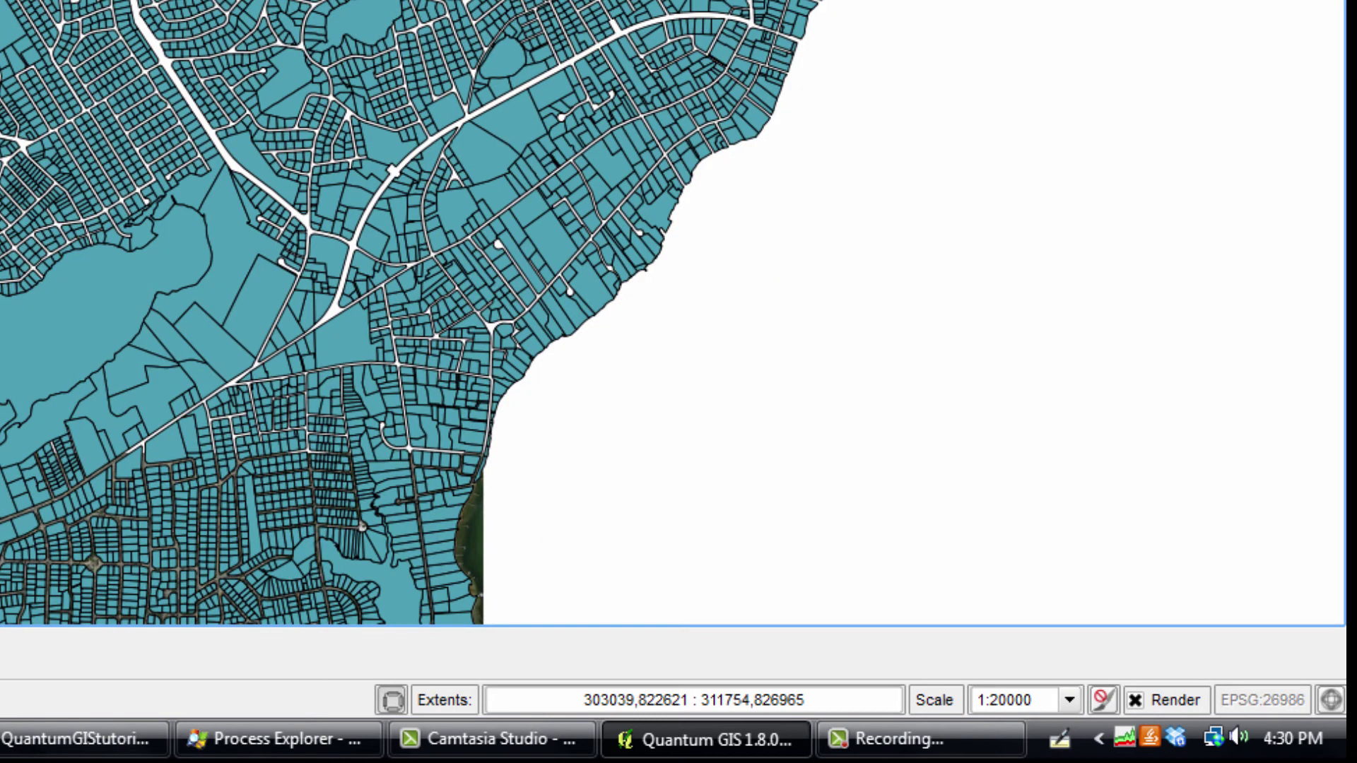
scroll(996, 494, "down", 1)
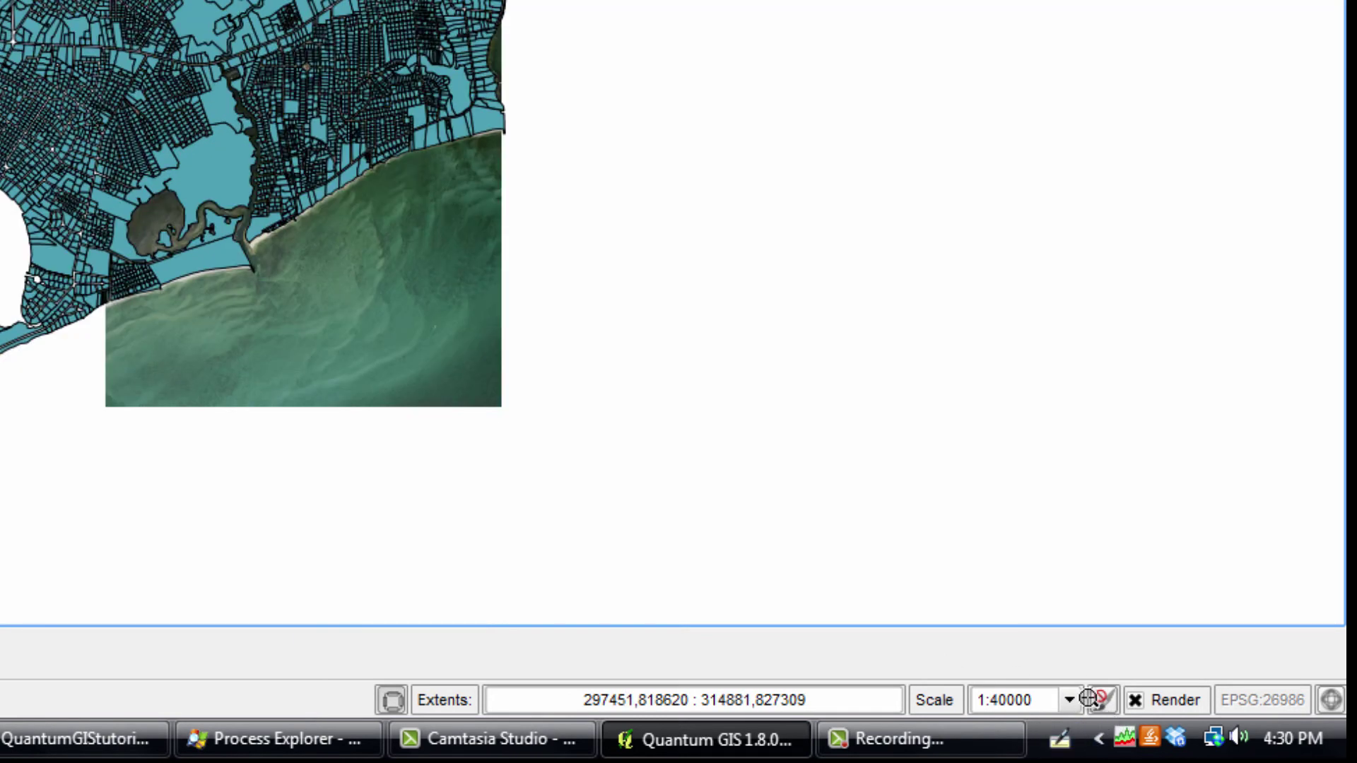
scroll(790, 390, "down", 1)
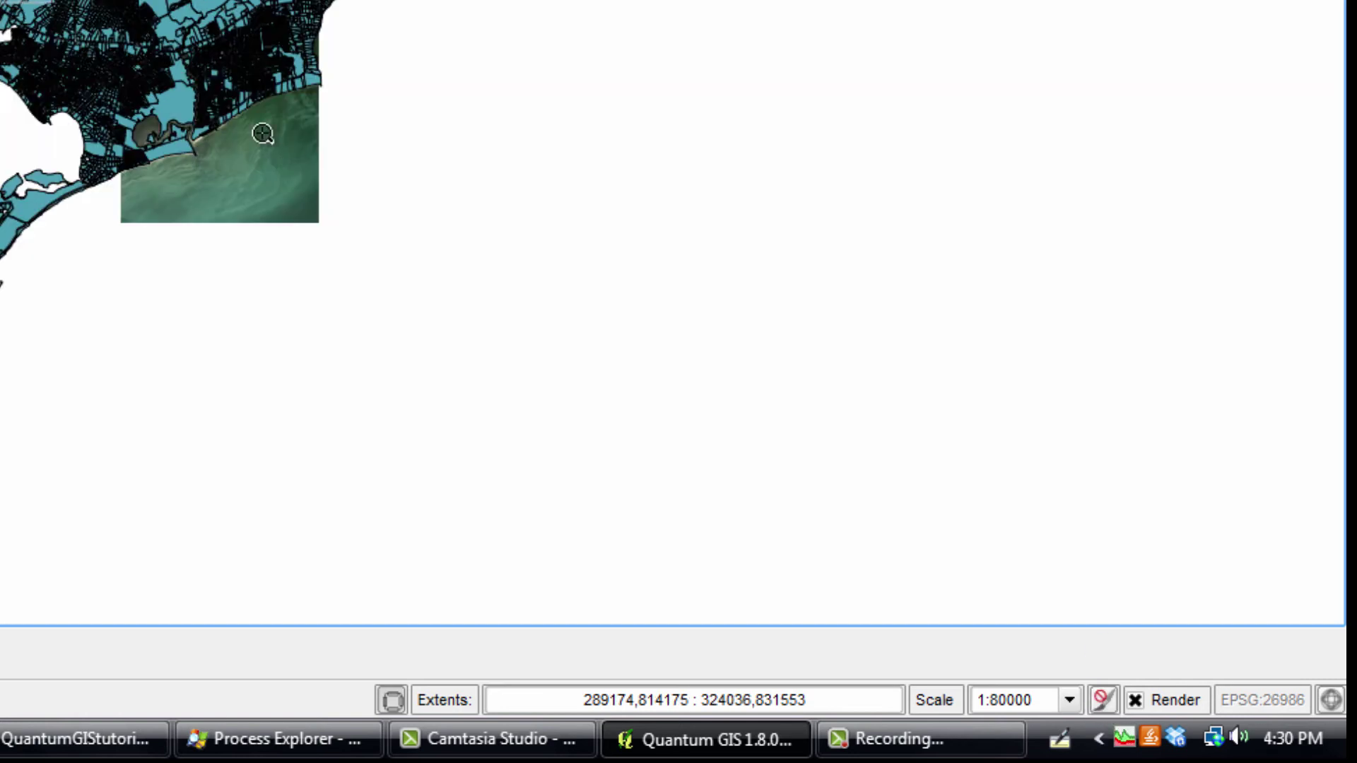
Zoom with rectangles onto the beach and inlet until the scale reads about 1:14299
left_click_drag(2, 2, 469, 290)
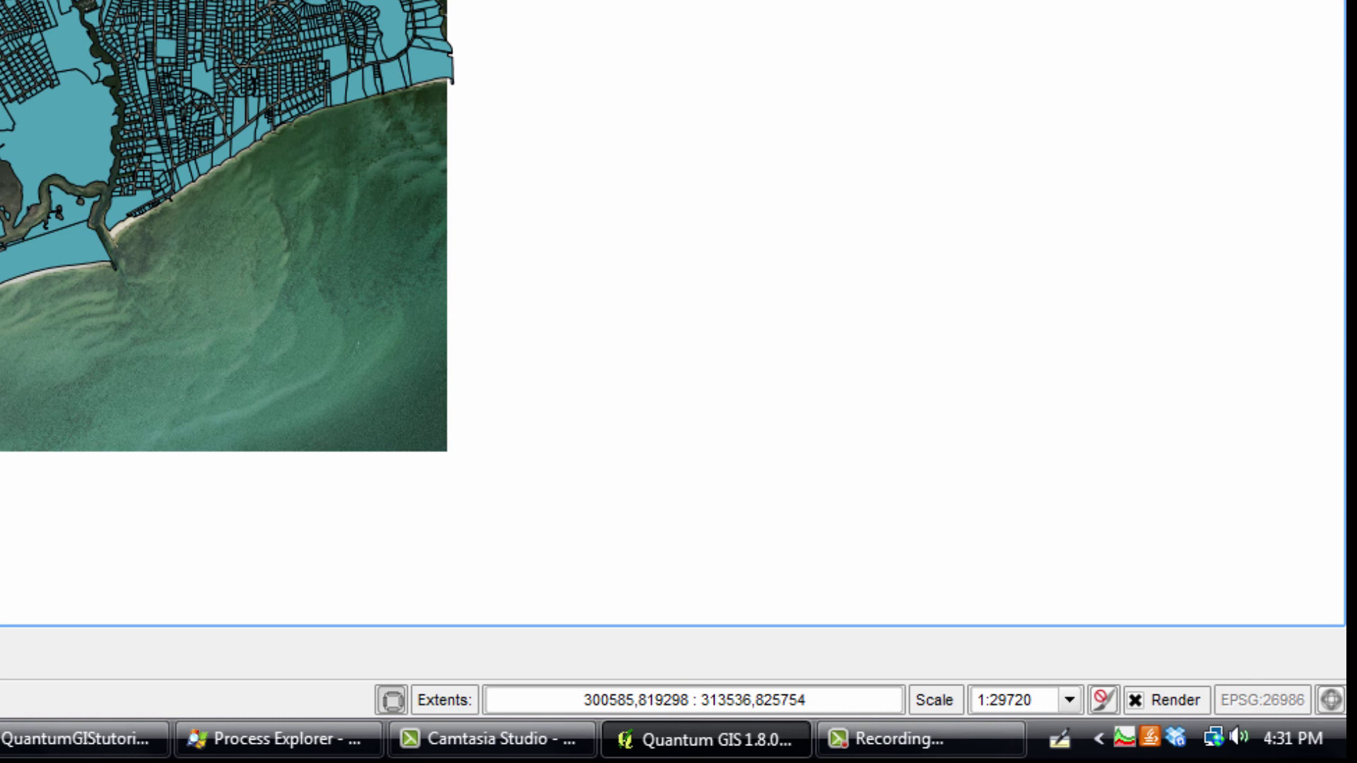
left_click_drag(58, 67, 494, 339)
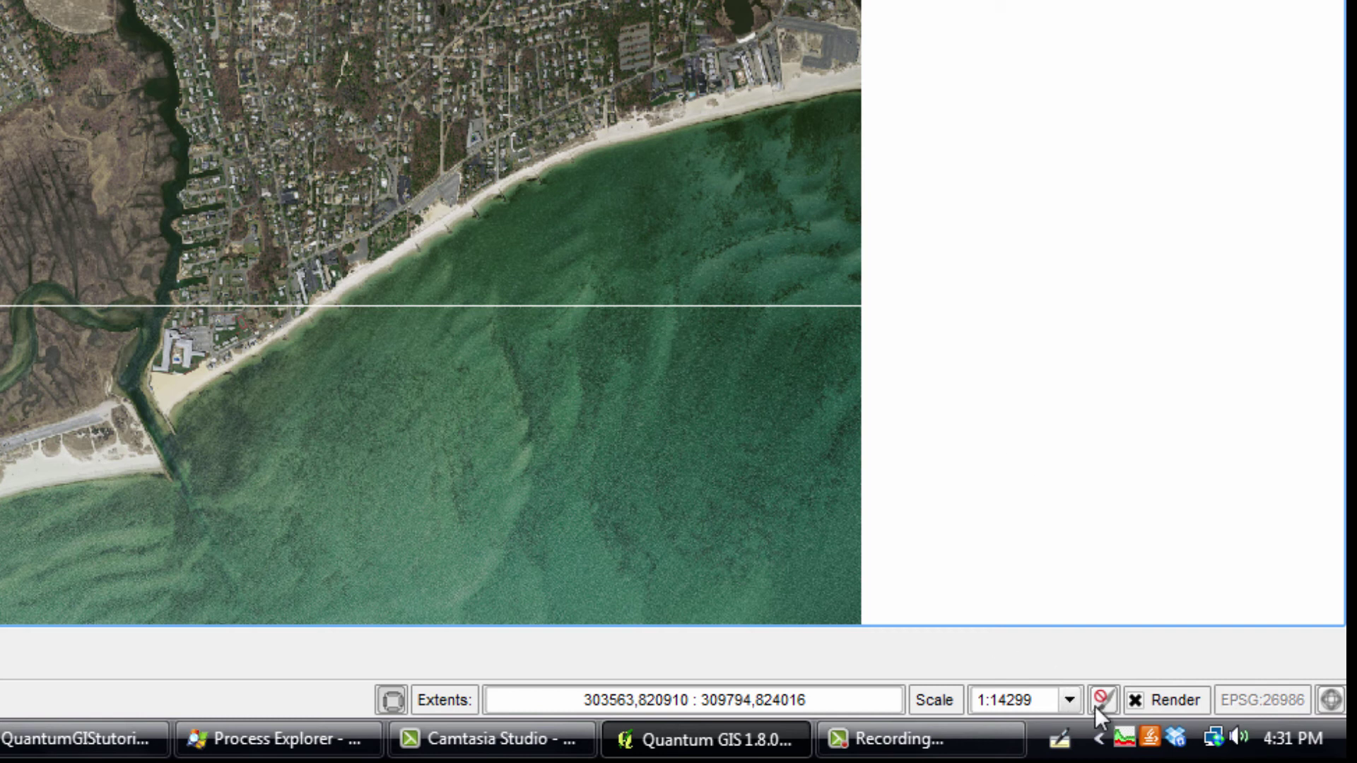
Turn map rendering off with the Render checkbox, then turn it back on
left_click(1165, 699)
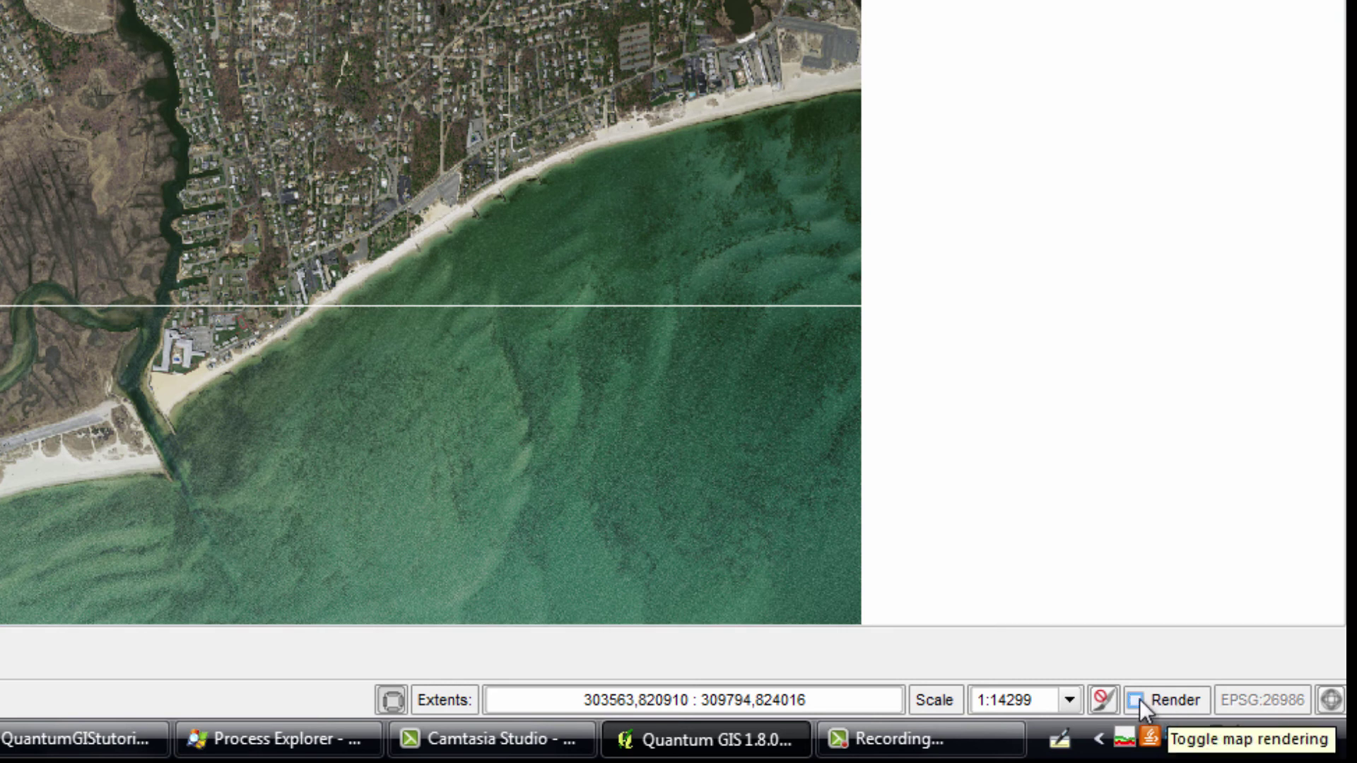
left_click(1136, 703)
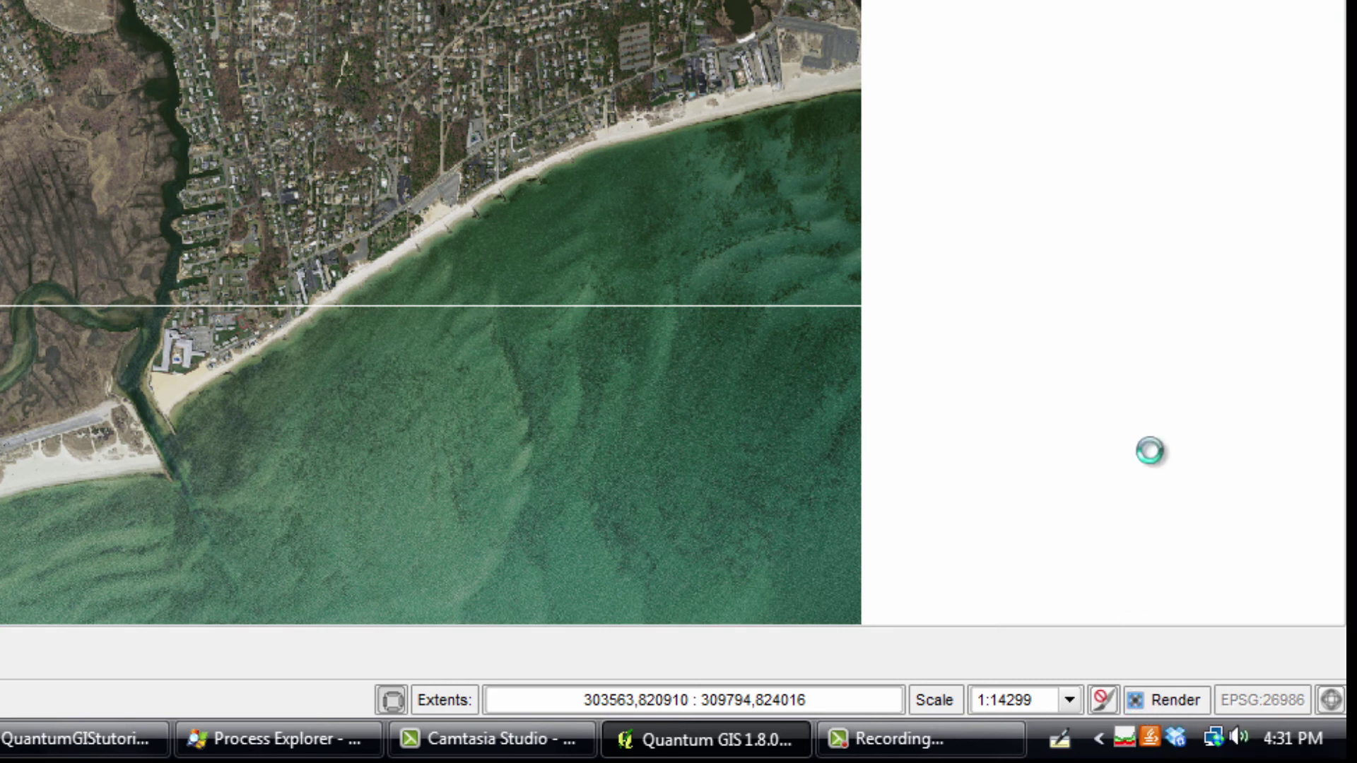